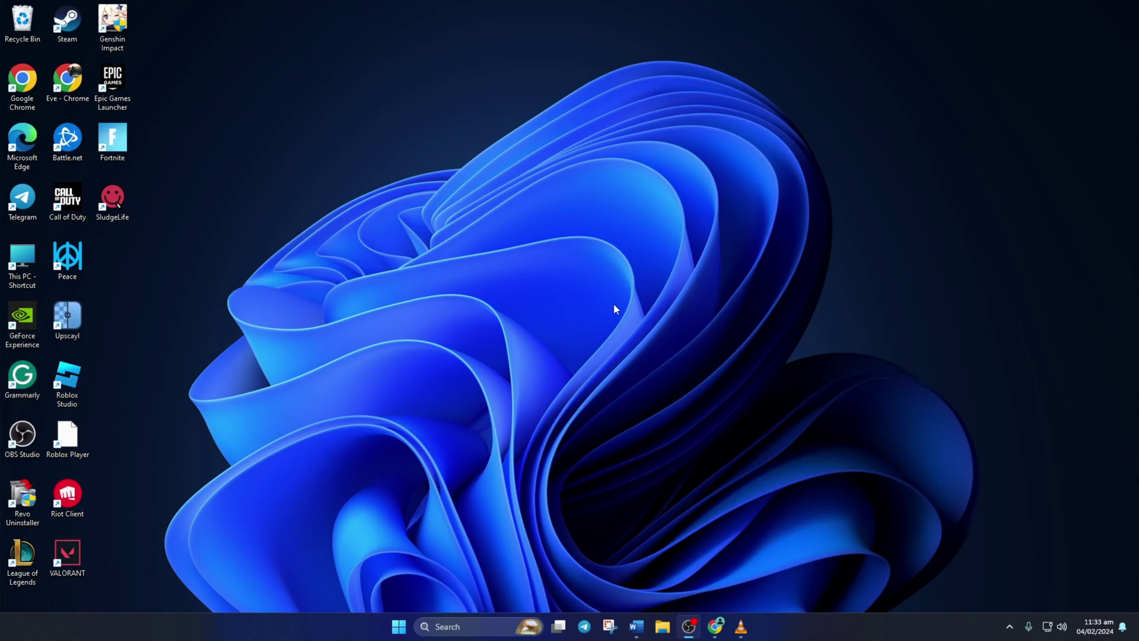
Go to Apps > Installed apps in Windows Settings from the Start menu
{"action": "left_click", "coordinate": [399, 626]}
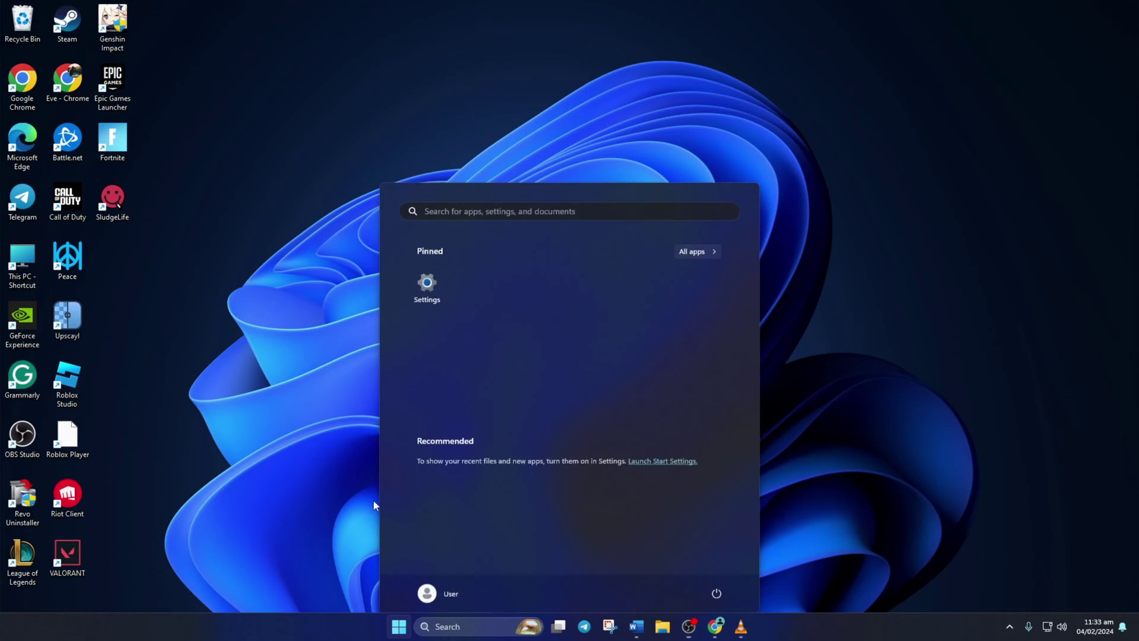
{"action": "left_click", "coordinate": [426, 295]}
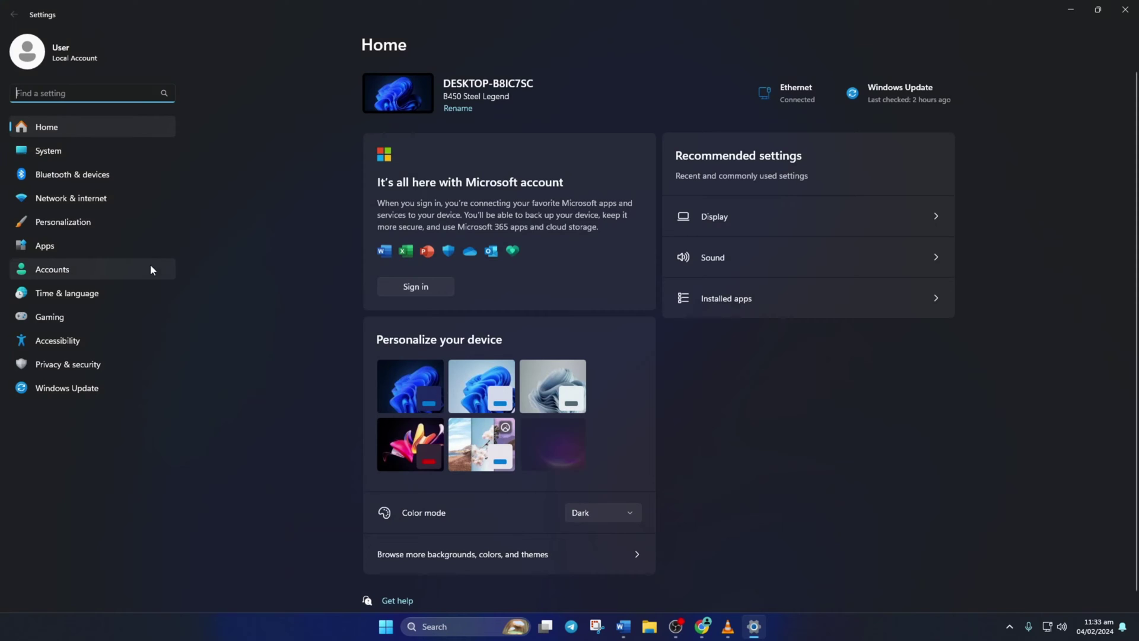
{"action": "left_click", "coordinate": [83, 243]}
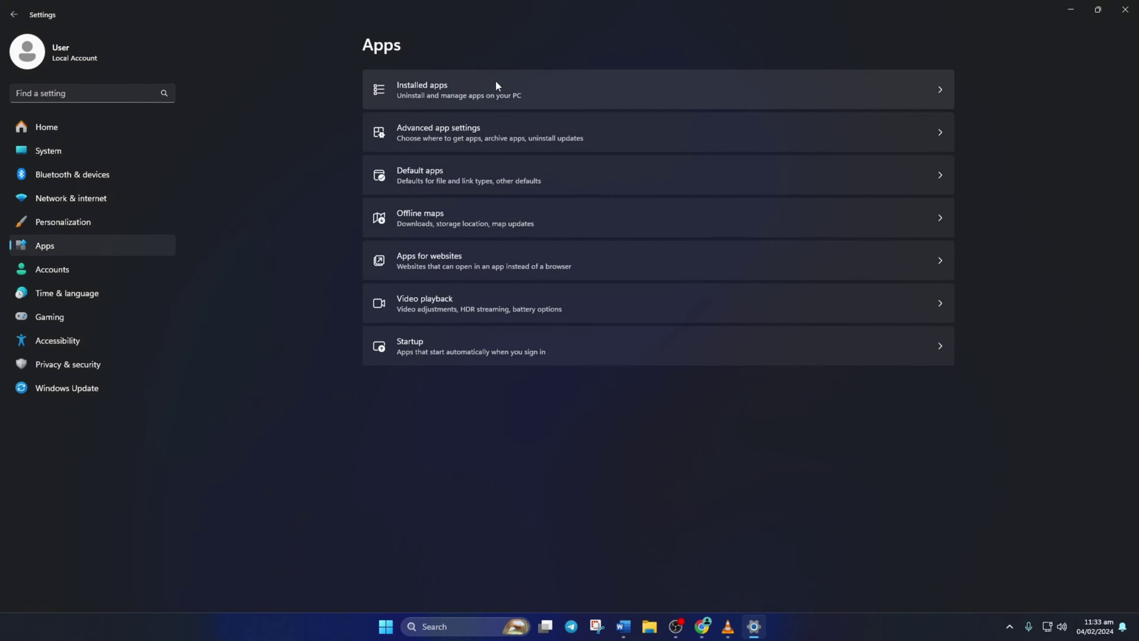
{"action": "left_click", "coordinate": [531, 86]}
{"action": "scroll", "coordinate": [738, 246], "scroll_direction": "down", "scroll_amount": 2}
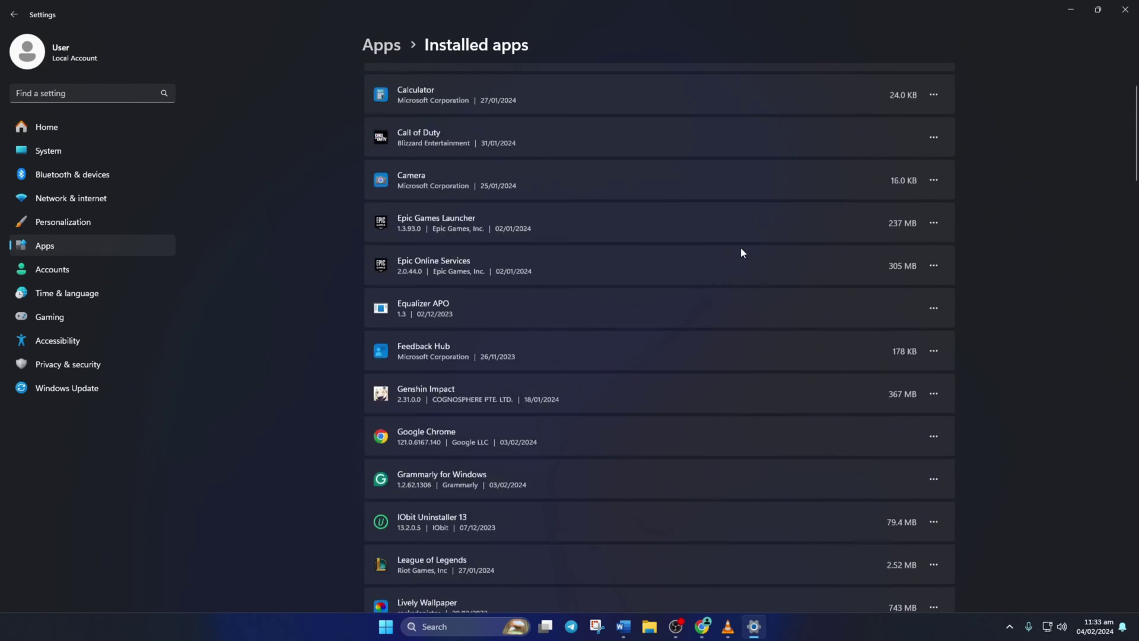
{"action": "scroll", "coordinate": [742, 248], "scroll_direction": "down", "scroll_amount": 5}
{"action": "scroll", "coordinate": [742, 253], "scroll_direction": "down", "scroll_amount": 3}
{"action": "scroll", "coordinate": [744, 260], "scroll_direction": "down", "scroll_amount": 3}
{"action": "scroll", "coordinate": [745, 259], "scroll_direction": "down", "scroll_amount": 2}
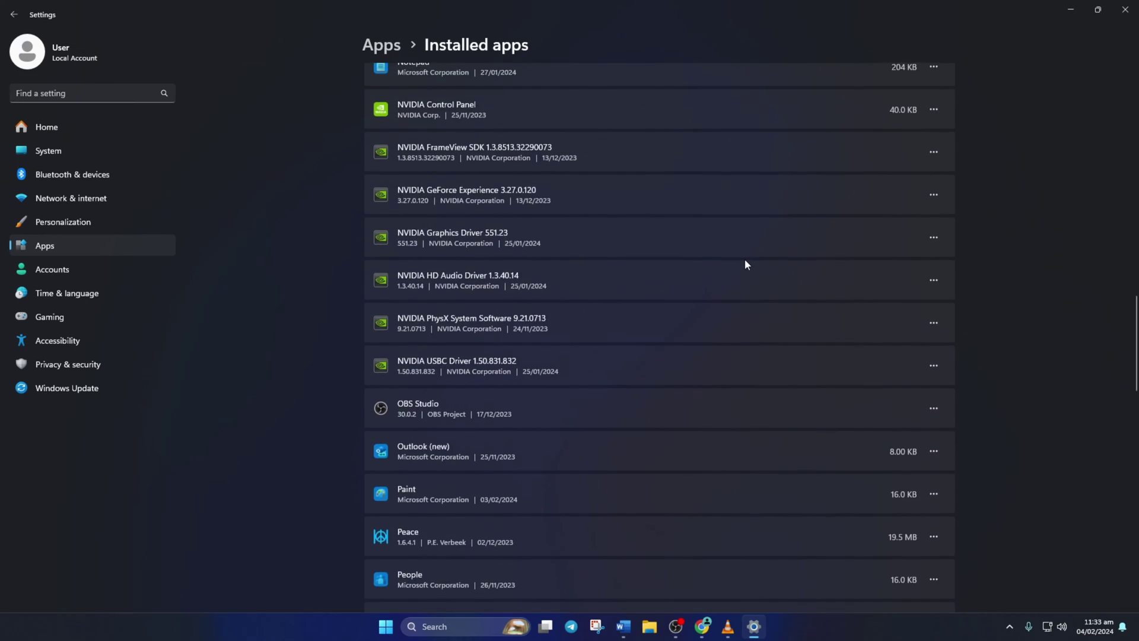
{"action": "scroll", "coordinate": [745, 259], "scroll_direction": "down", "scroll_amount": 5}
{"action": "scroll", "coordinate": [745, 259], "scroll_direction": "down", "scroll_amount": 2}
{"action": "scroll", "coordinate": [745, 259], "scroll_direction": "down", "scroll_amount": 4}
{"action": "scroll", "coordinate": [745, 260], "scroll_direction": "down", "scroll_amount": 2}
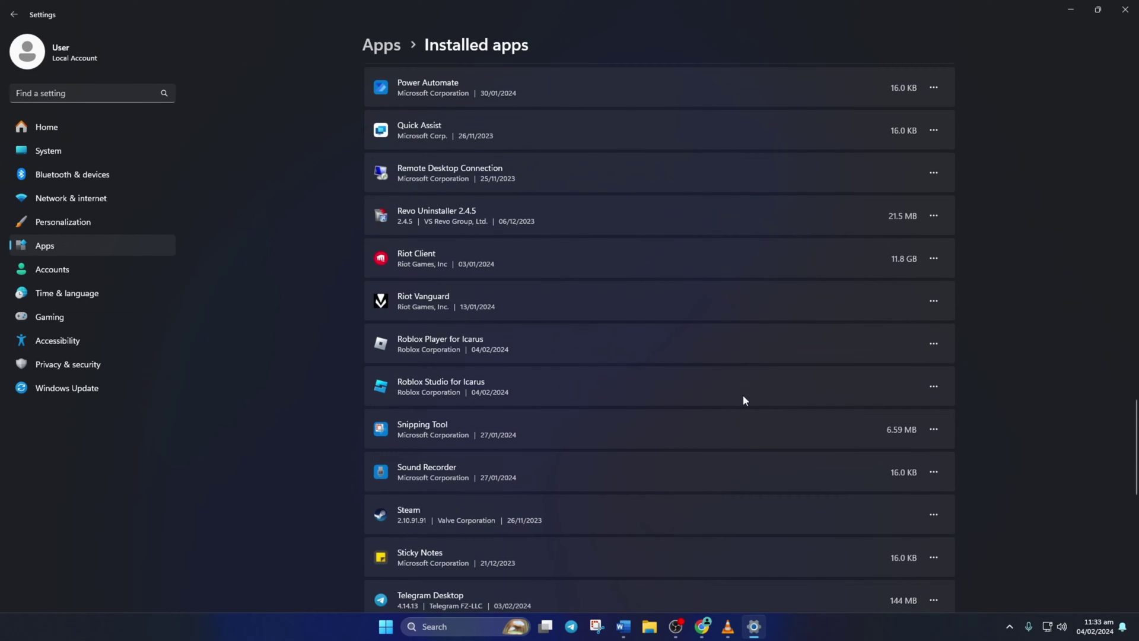
Uninstall Roblox Studio for Icarus from the installed apps list and close Settings
{"action": "left_click", "coordinate": [932, 387]}
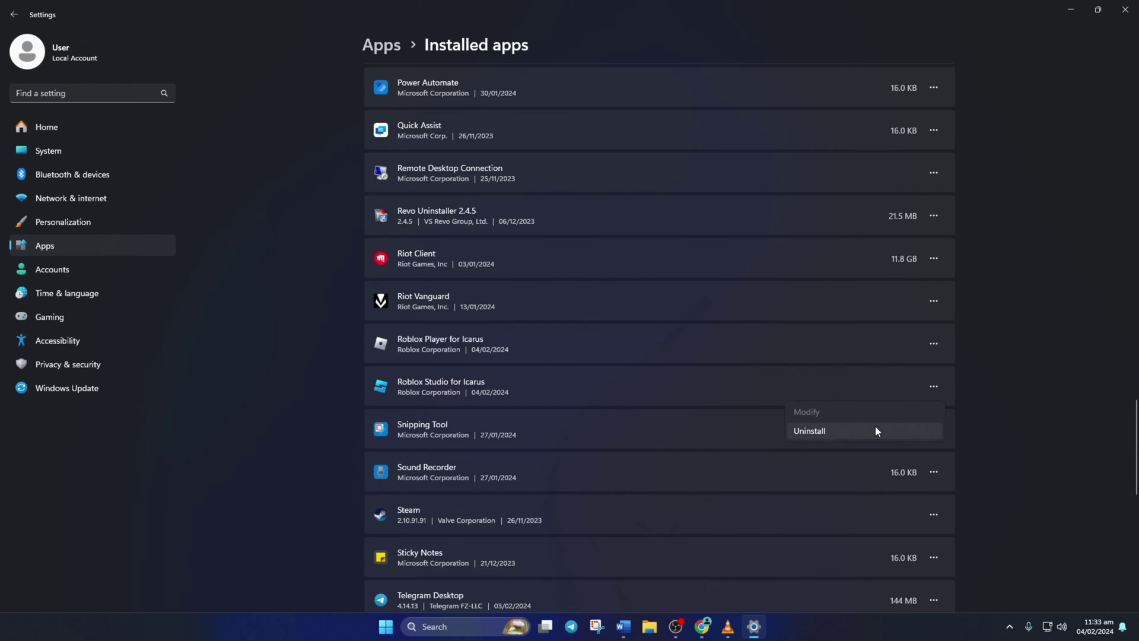
{"action": "left_click", "coordinate": [833, 433]}
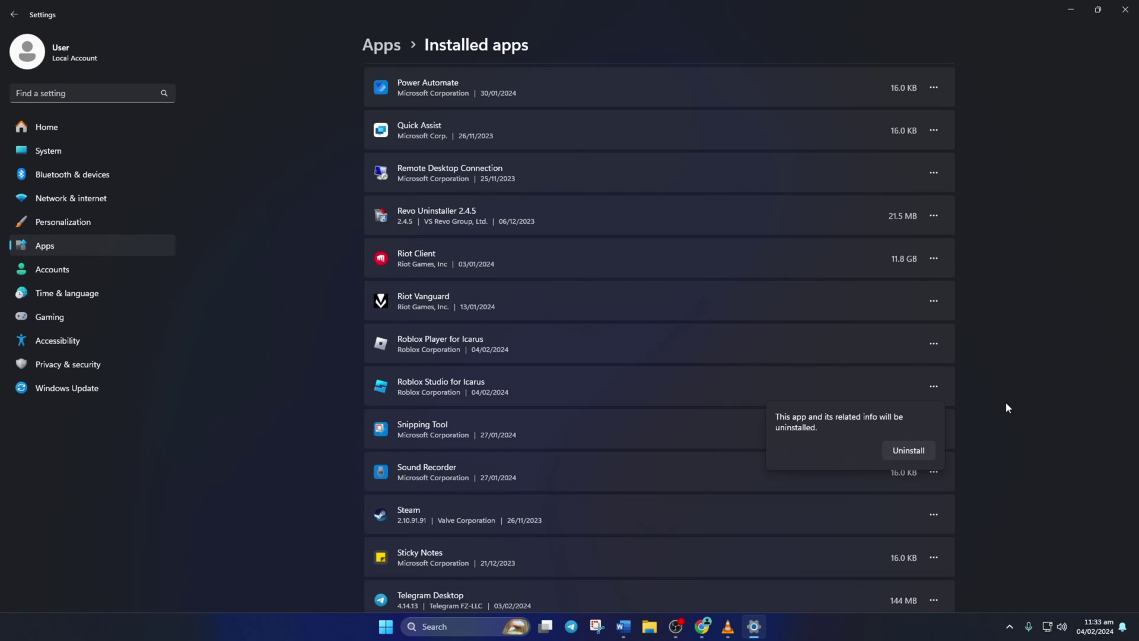
{"action": "left_click", "coordinate": [1124, 9]}
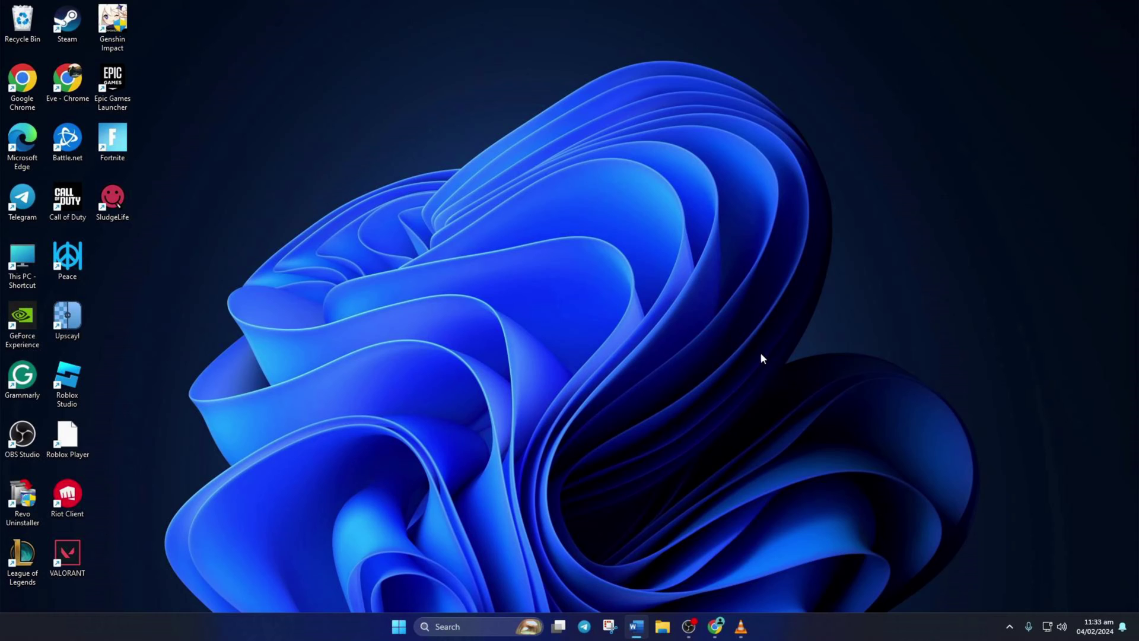
Restore the IObit Uninstaller 13 Free download page in Chrome, then bring up Windows search with recent apps
{"action": "left_click", "coordinate": [716, 627]}
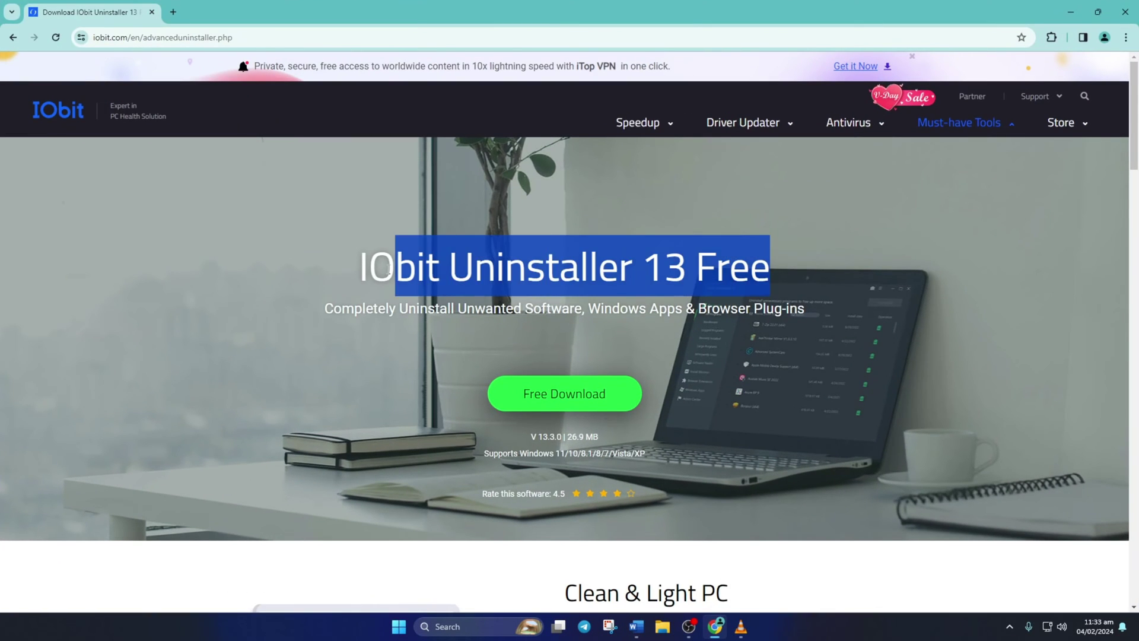
{"action": "left_click_drag", "start_coordinate": [777, 278], "coordinate": [350, 277]}
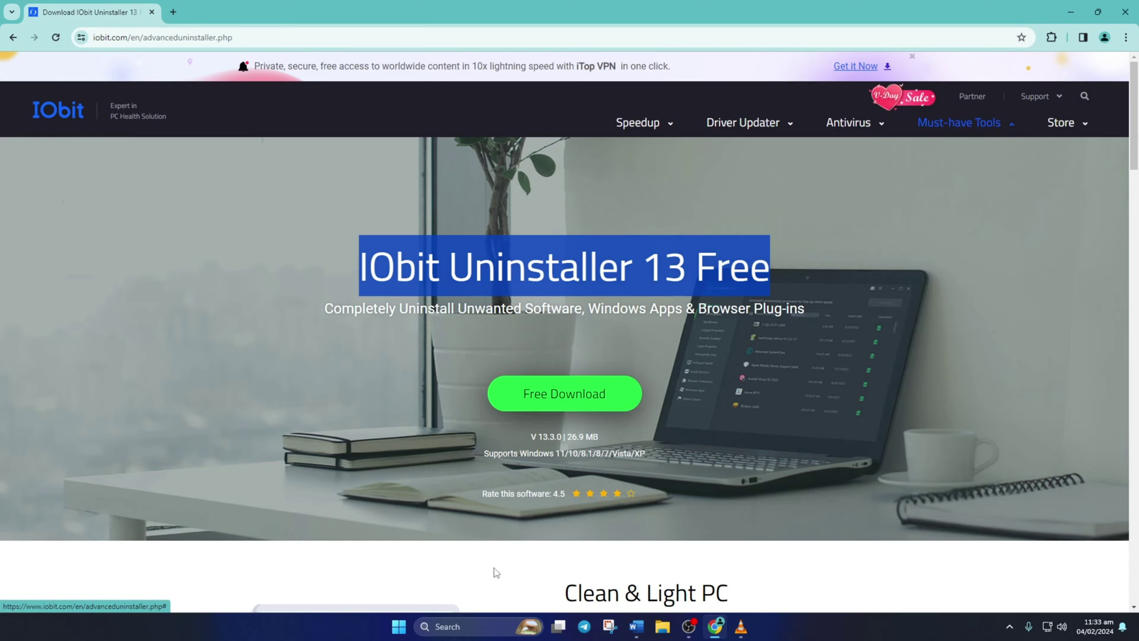
{"action": "left_click", "coordinate": [477, 621]}
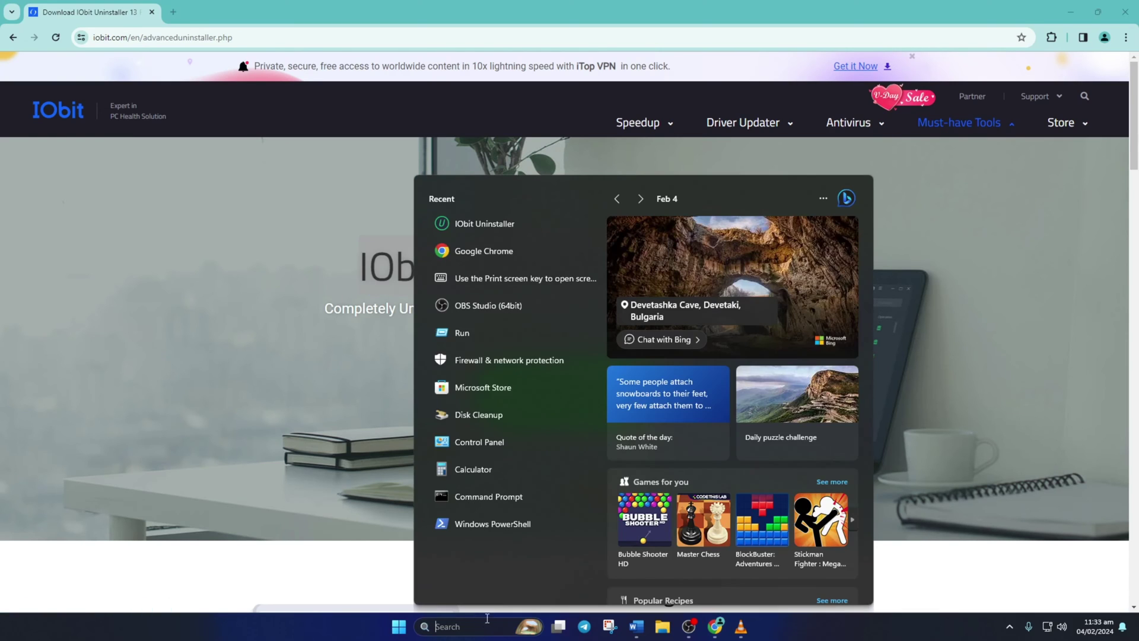
Launch IObit Uninstaller and mark Roblox Studio for Icarus for removal
{"action": "left_click", "coordinate": [483, 223]}
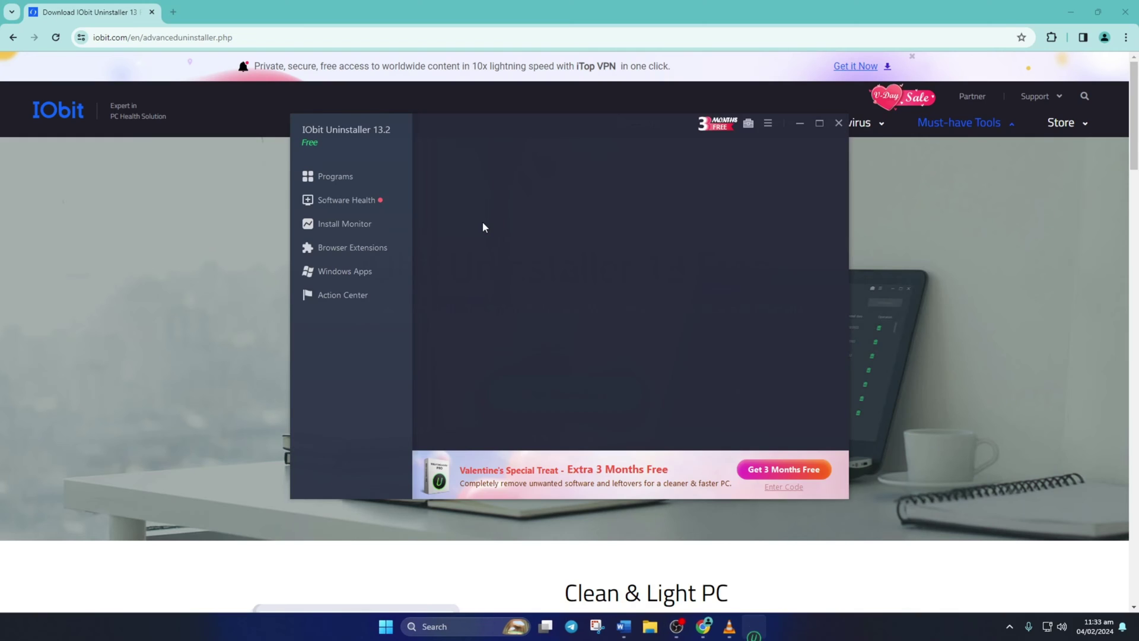
{"action": "left_click", "coordinate": [512, 269]}
{"action": "scroll", "coordinate": [605, 265], "scroll_direction": "down", "scroll_amount": 5}
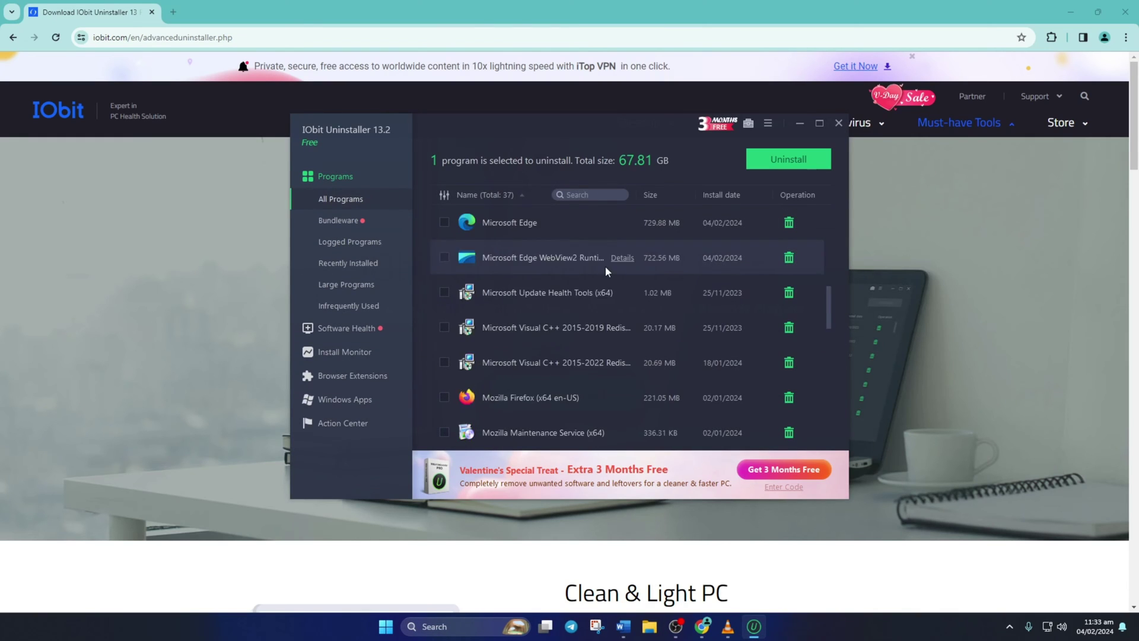
{"action": "scroll", "coordinate": [607, 266], "scroll_direction": "down", "scroll_amount": 5}
{"action": "left_click", "coordinate": [616, 336]}
{"action": "scroll", "coordinate": [606, 294], "scroll_direction": "down", "scroll_amount": 3}
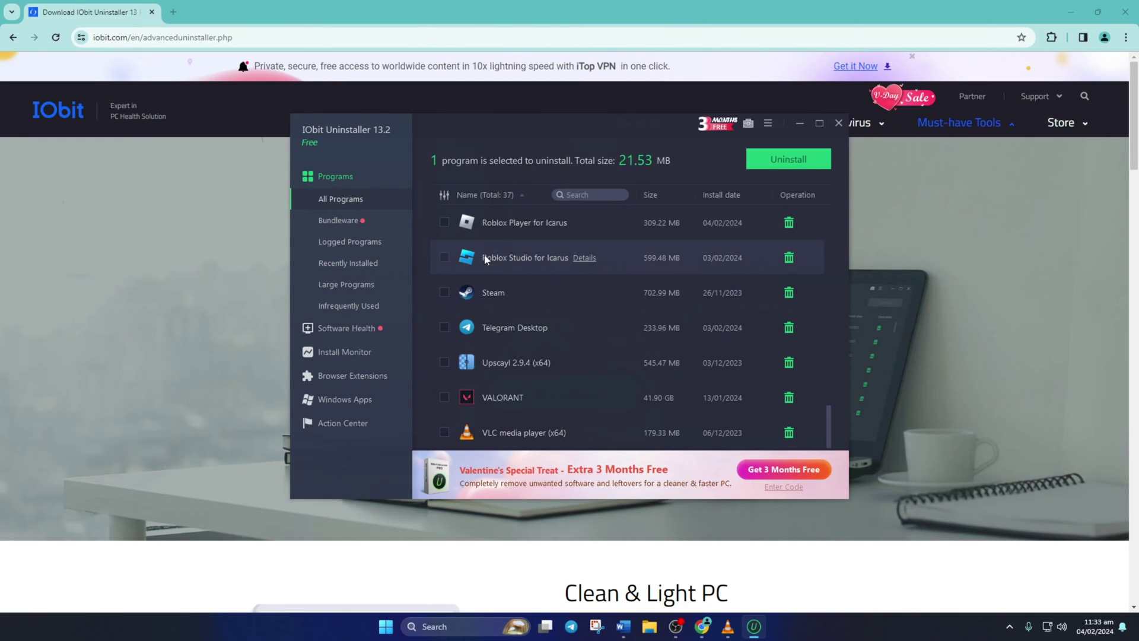
{"action": "left_click", "coordinate": [445, 258]}
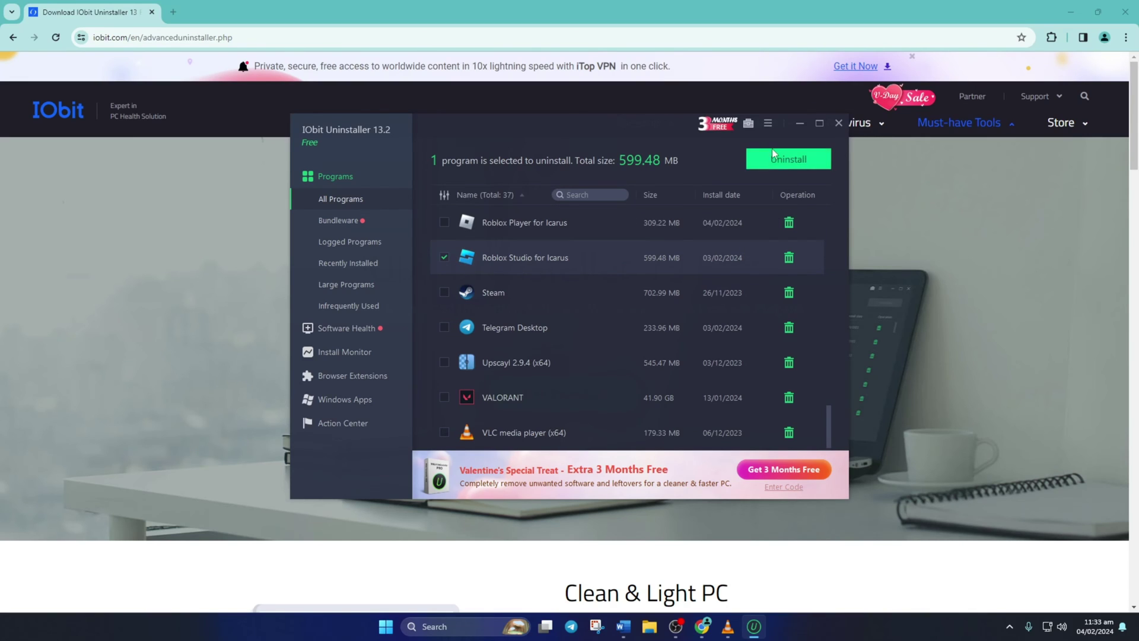
Uninstall Roblox Studio for Icarus with its residual files and dismiss the success summary
{"action": "left_click", "coordinate": [798, 170]}
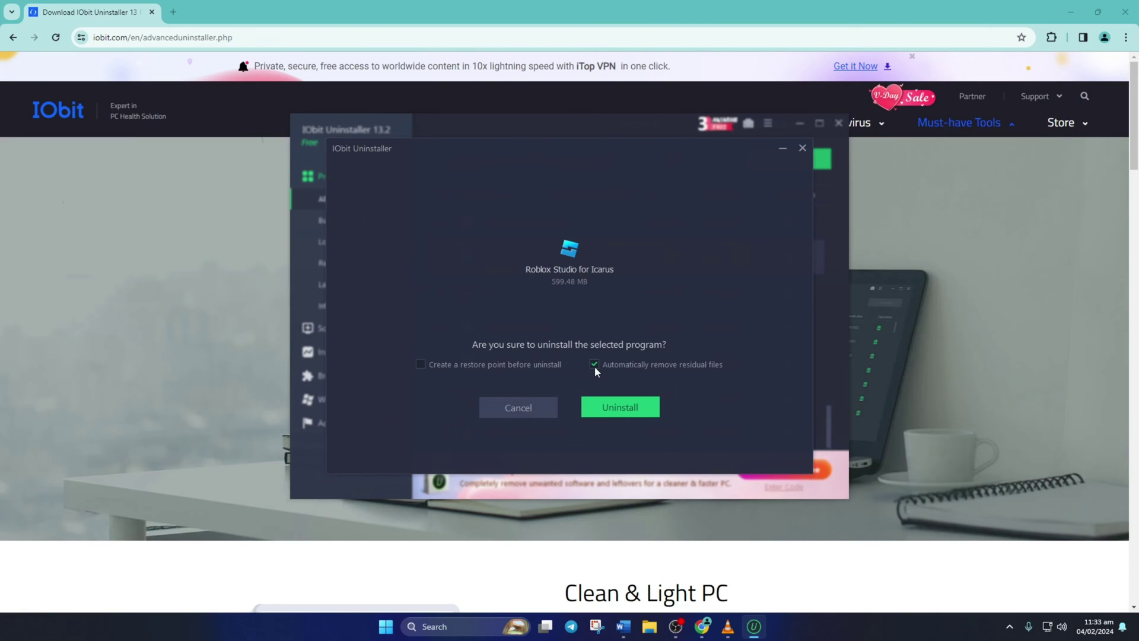
{"action": "left_click", "coordinate": [620, 406]}
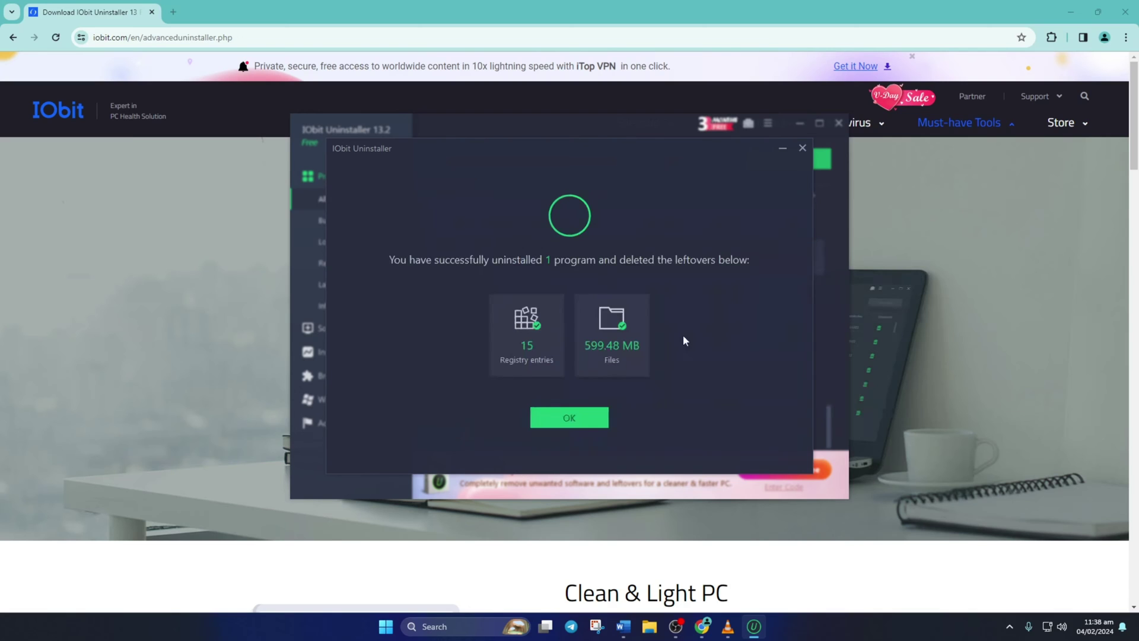
{"action": "left_click", "coordinate": [802, 149]}
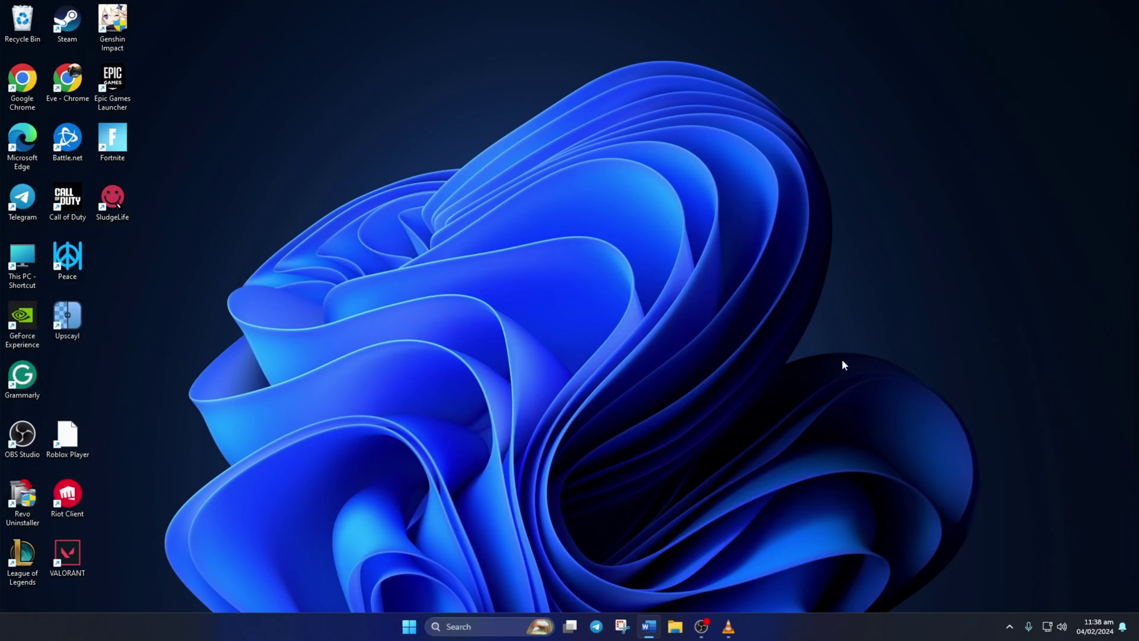
Visit create.roblox.com in Chrome, start creating, decline opening Studio and download the Studio installer
{"action": "double_click", "coordinate": [25, 84]}
{"action": "type", "text": "crea"}
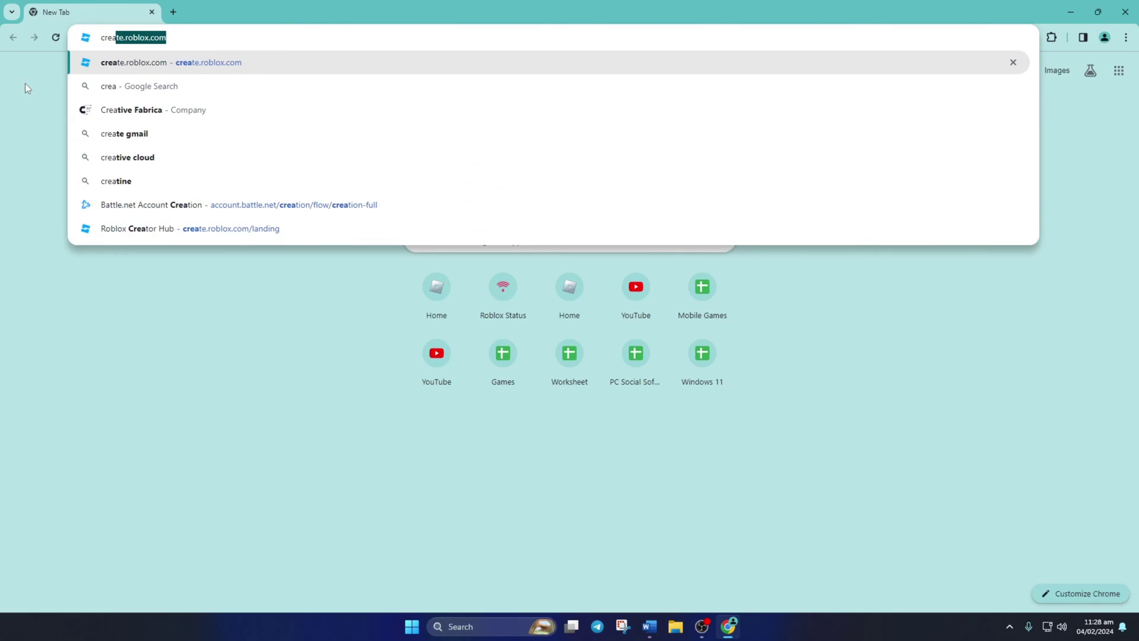
{"action": "key", "text": "Return"}
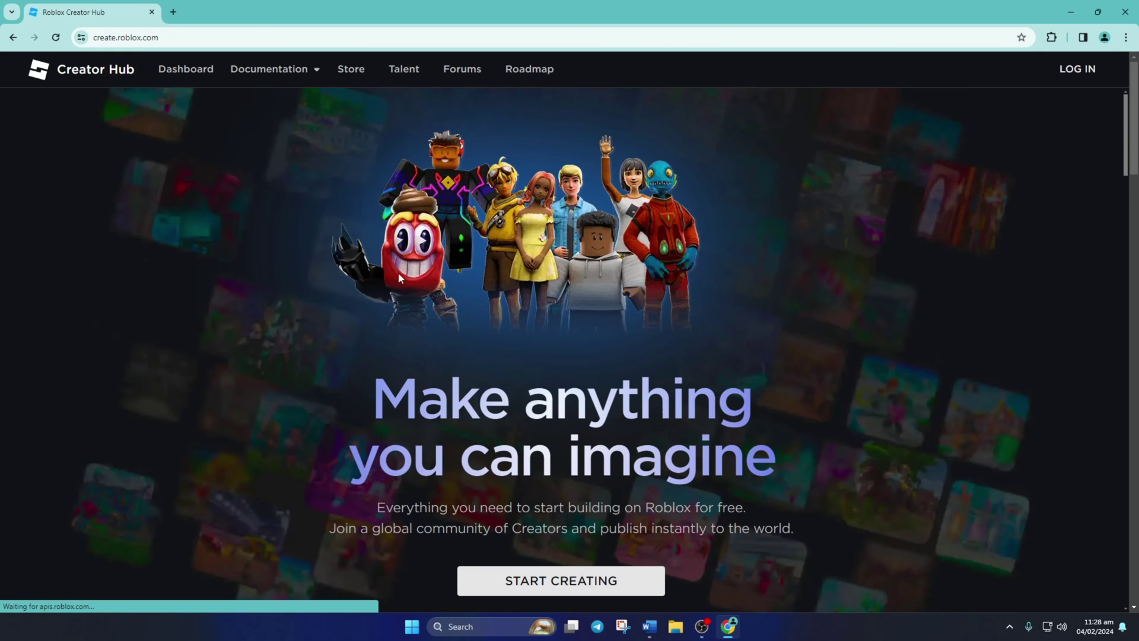
{"action": "left_click", "coordinate": [618, 574]}
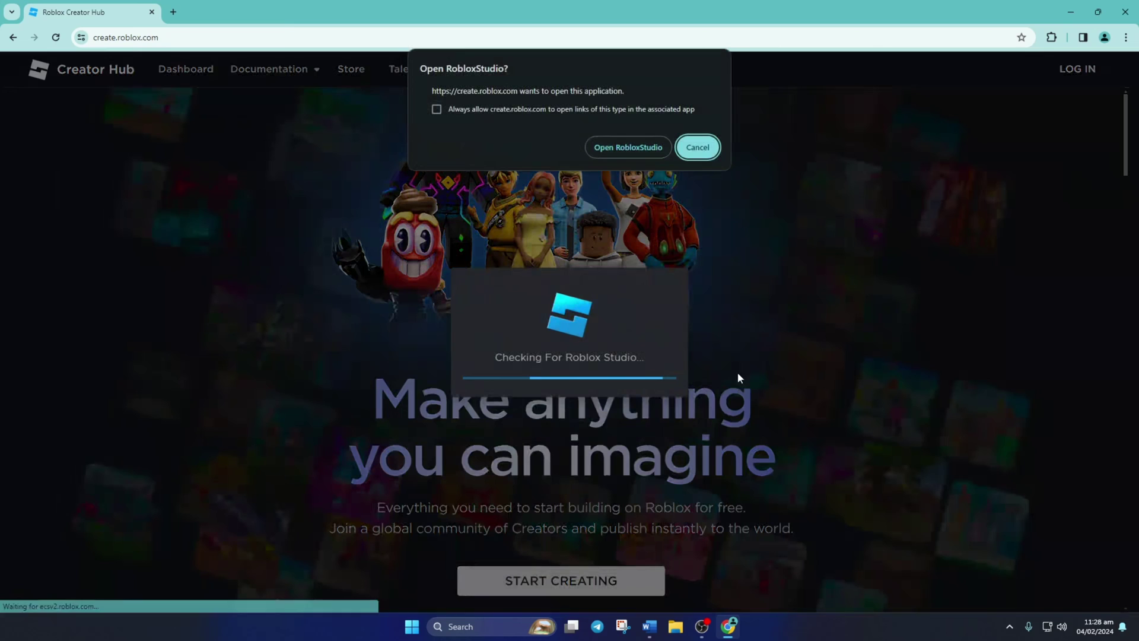
{"action": "left_click", "coordinate": [706, 150]}
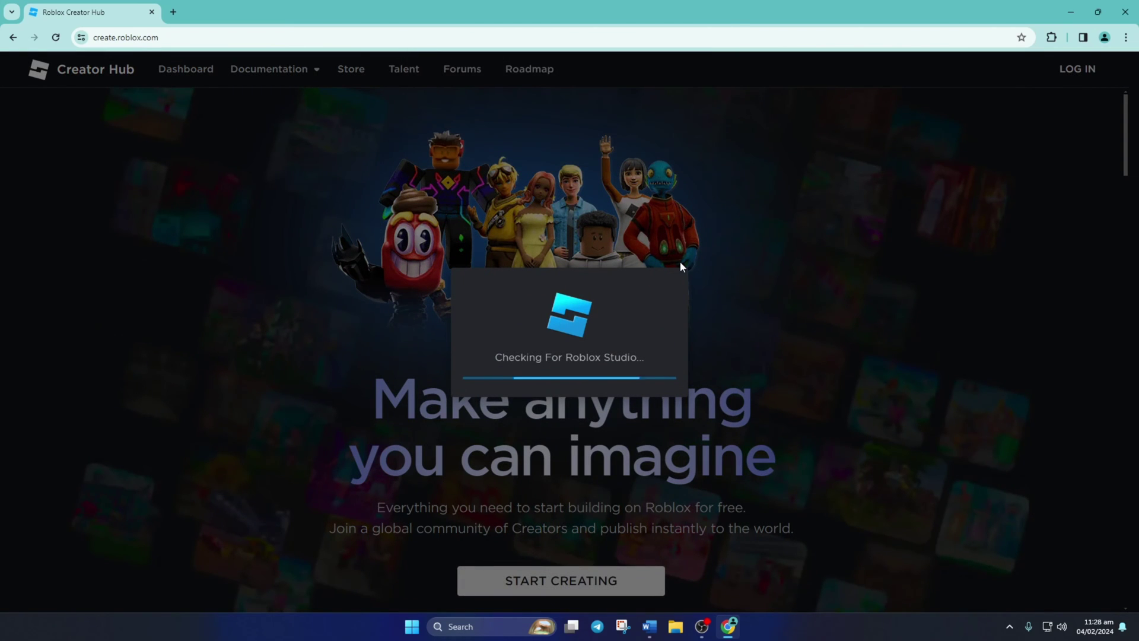
{"action": "left_click", "coordinate": [616, 377]}
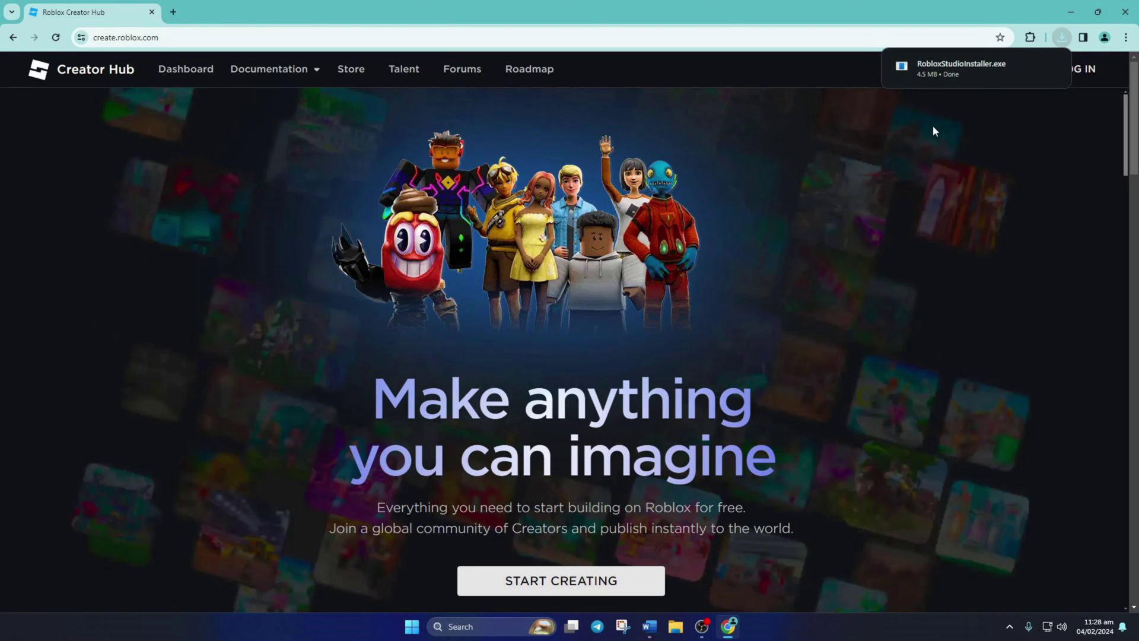
Run RobloxStudioInstaller.exe and show the My Games list with My Village in the reinstalled Studio
{"action": "left_click", "coordinate": [939, 71]}
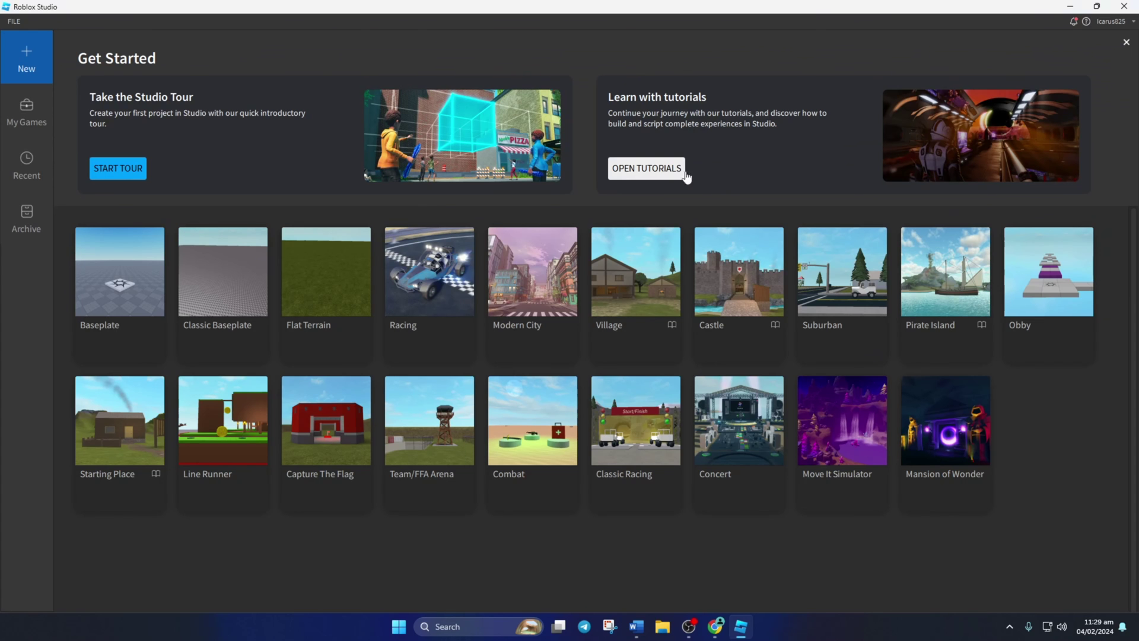
{"action": "left_click", "coordinate": [23, 117]}
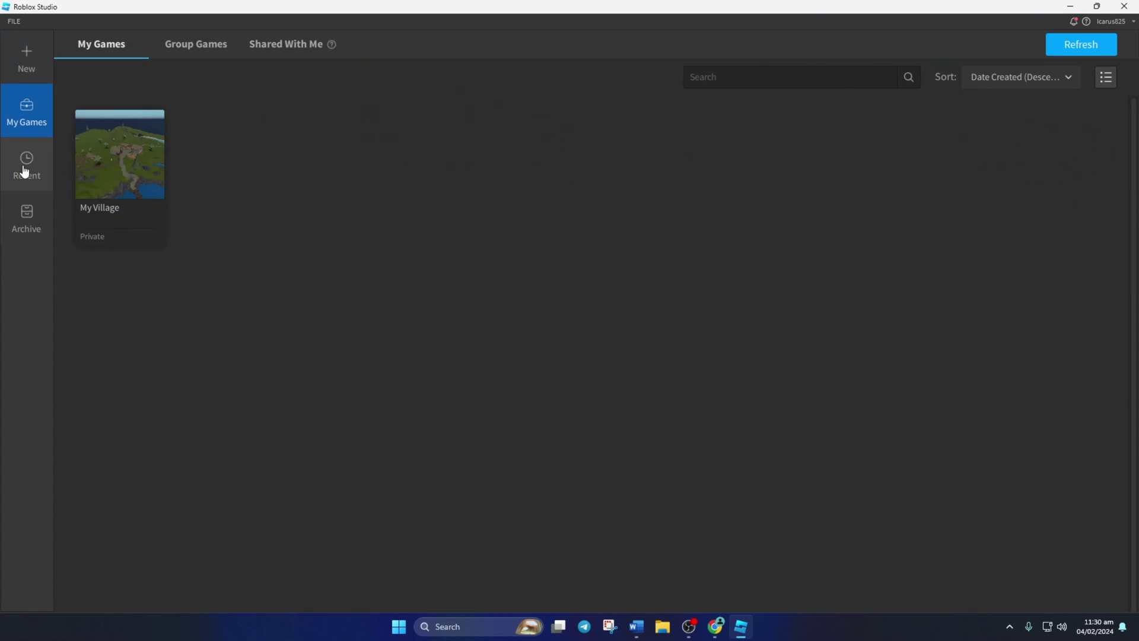